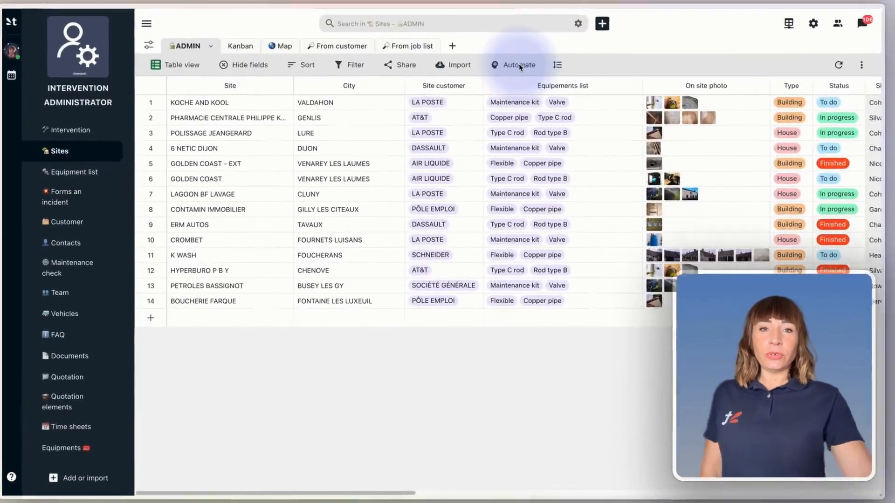
Step: Open the list of automations for the Intervention table
{"action": "left_click", "coordinate": [519, 62]}
{"action": "left_click", "coordinate": [534, 83]}
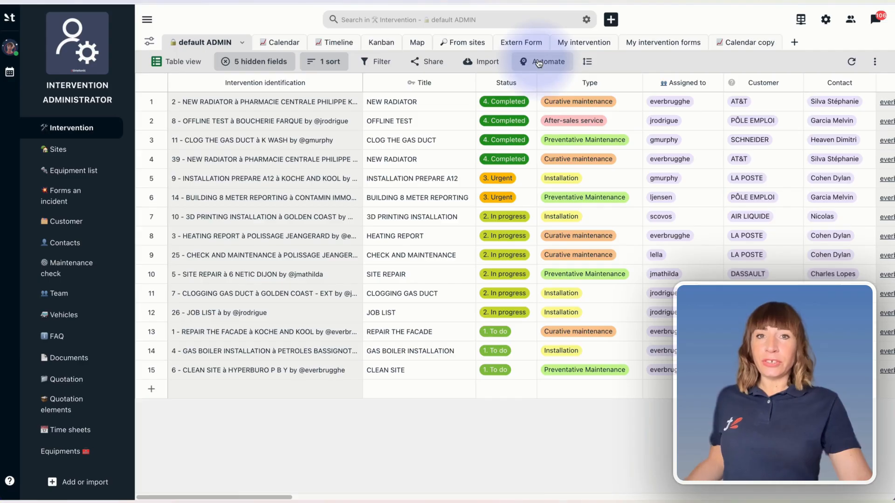
{"action": "left_click", "coordinate": [541, 61]}
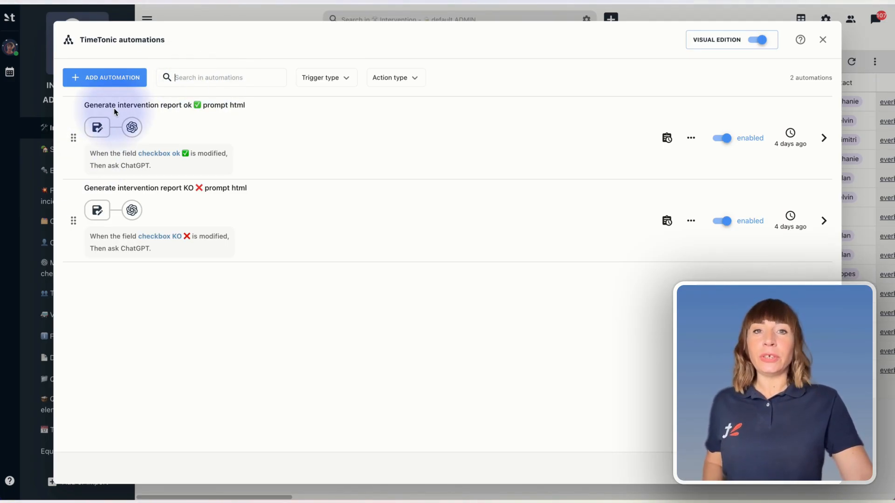
Step: Examine the trigger type and action type filter options and the visual edition display of the automations list
{"action": "left_click", "coordinate": [345, 78]}
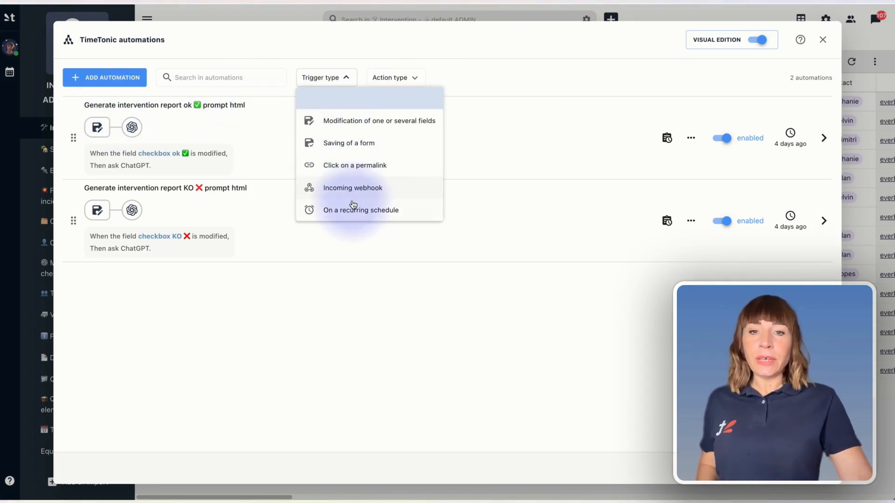
{"action": "left_click", "coordinate": [413, 80]}
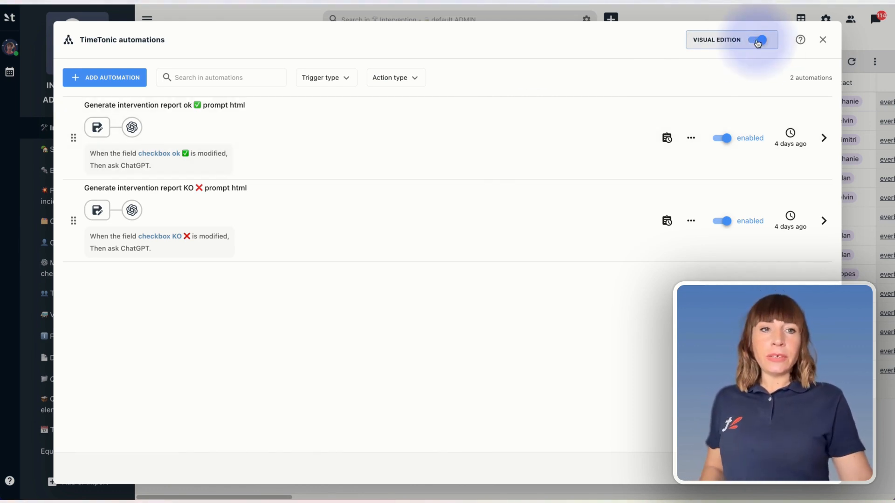
{"action": "left_click", "coordinate": [755, 40]}
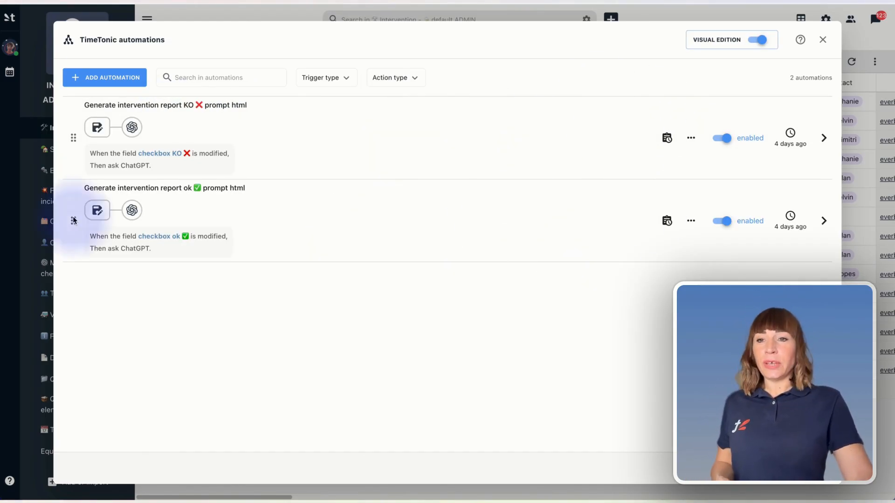
Step: Reorder the automations so the intervention report KO automation sits above the intervention report ok one
{"action": "left_click_drag", "start_coordinate": [74, 139], "coordinate": [72, 219]}
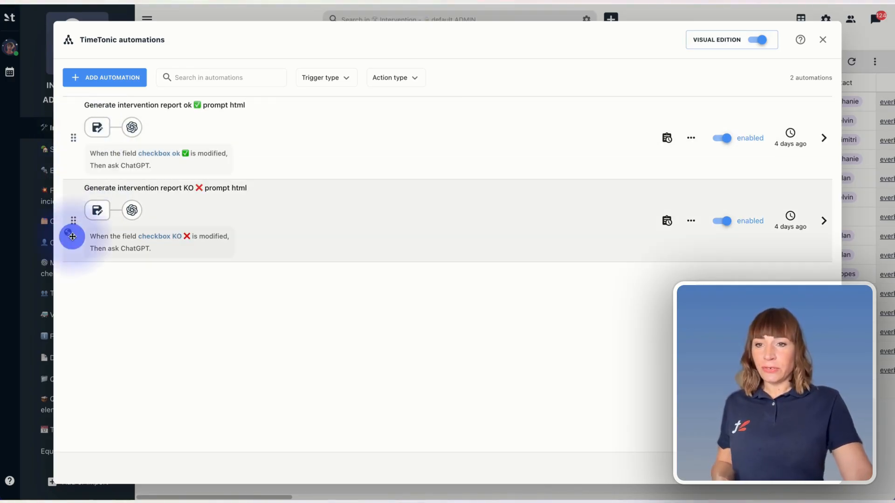
{"action": "left_click_drag", "start_coordinate": [73, 136], "coordinate": [75, 217]}
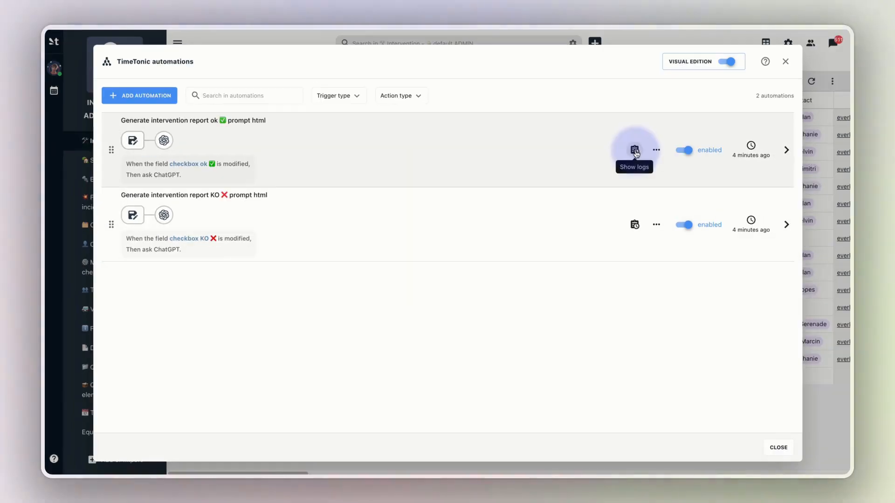
Step: Review the execution logs of the intervention report ok automation and its update in the 3D PRINTING INSTALLATION record
{"action": "left_click", "coordinate": [635, 150]}
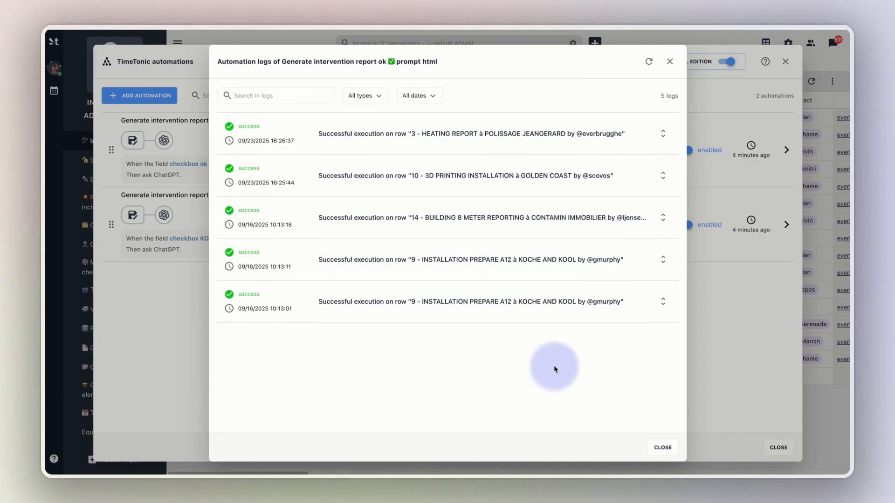
{"action": "left_click", "coordinate": [663, 134]}
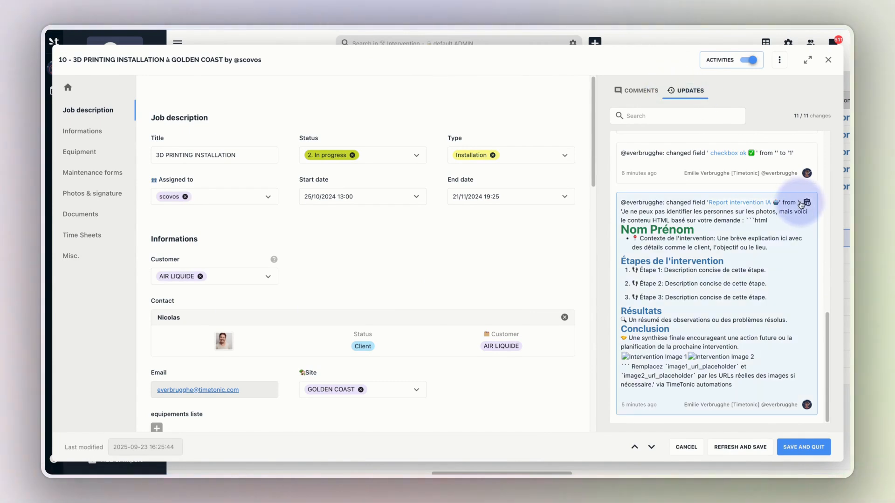
{"action": "left_click", "coordinate": [807, 203]}
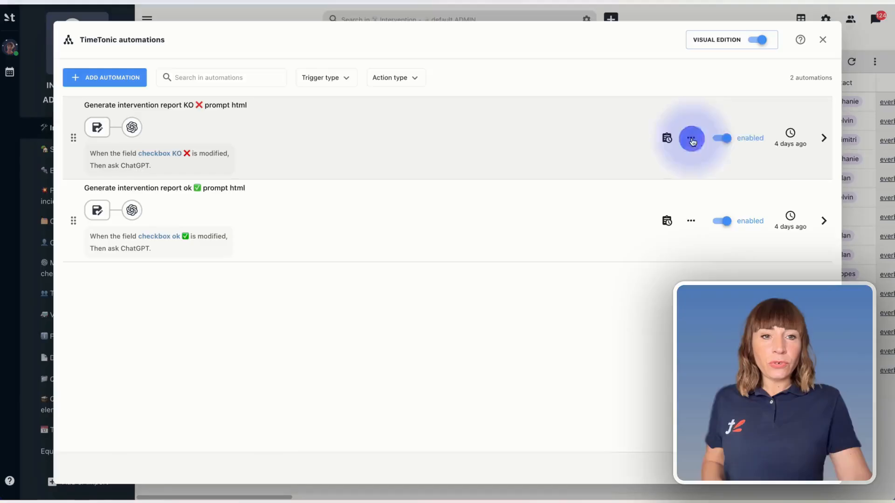
Step: View the options of the intervention report KO automation, disable it and enable it again
{"action": "left_click", "coordinate": [689, 138]}
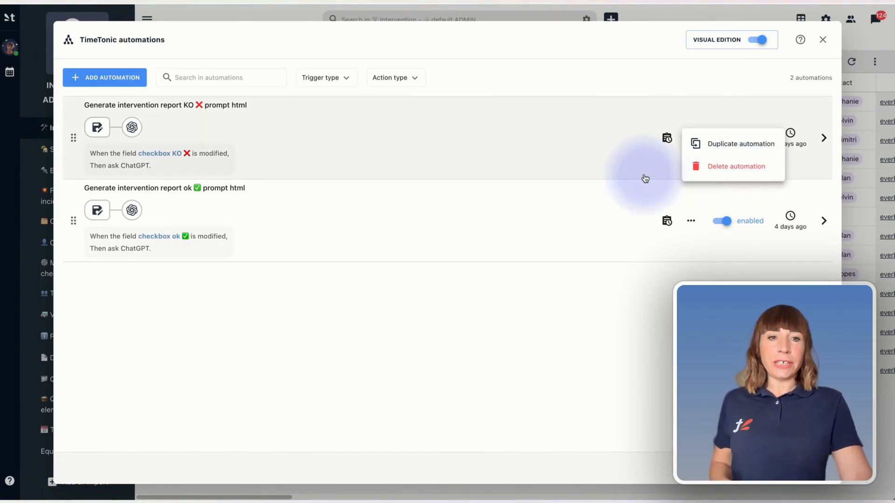
{"action": "left_click", "coordinate": [725, 139]}
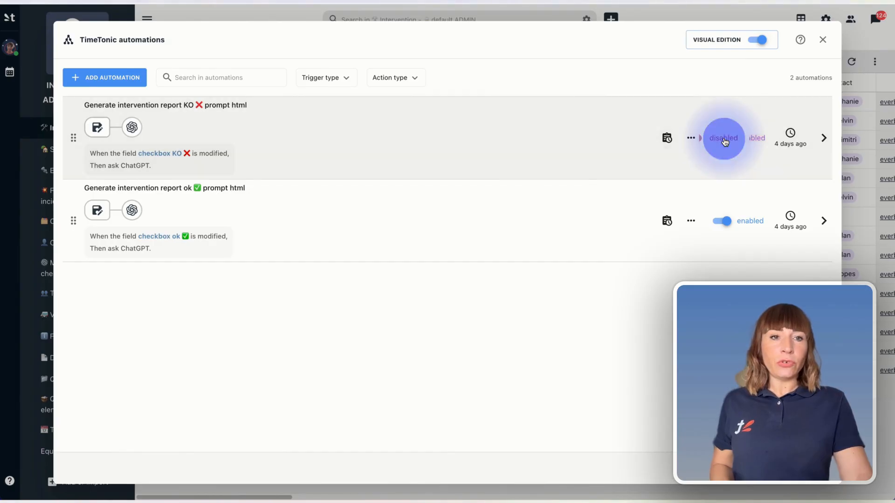
{"action": "left_click", "coordinate": [725, 139]}
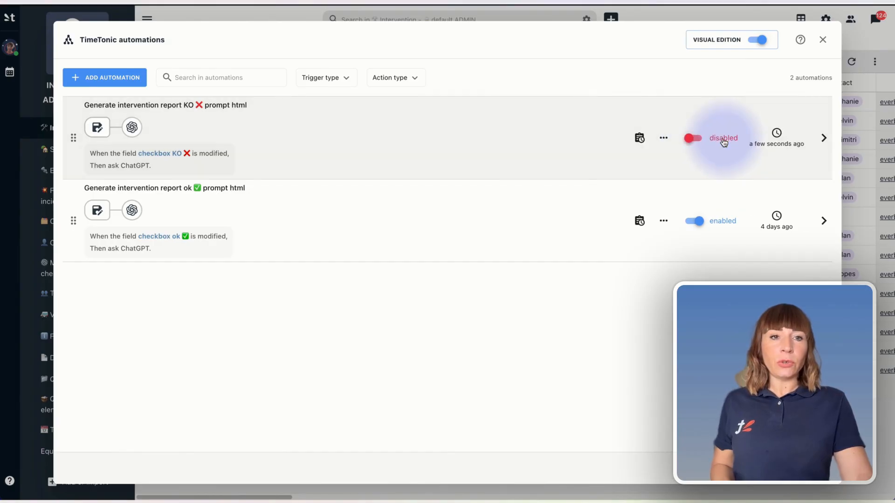
{"action": "left_click", "coordinate": [694, 139]}
{"action": "mouse_move", "coordinate": [793, 148]}
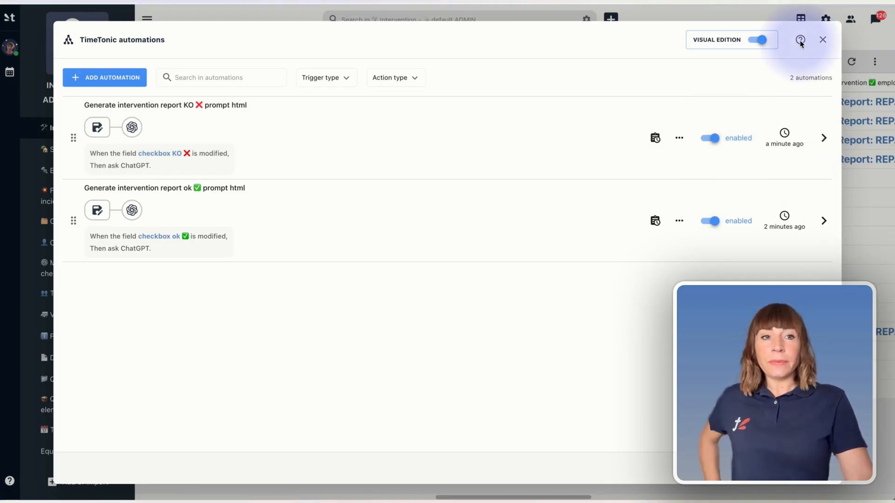
Step: Consult the Automation documentation page and view the configuration of the intervention report KO automation
{"action": "left_click", "coordinate": [799, 40]}
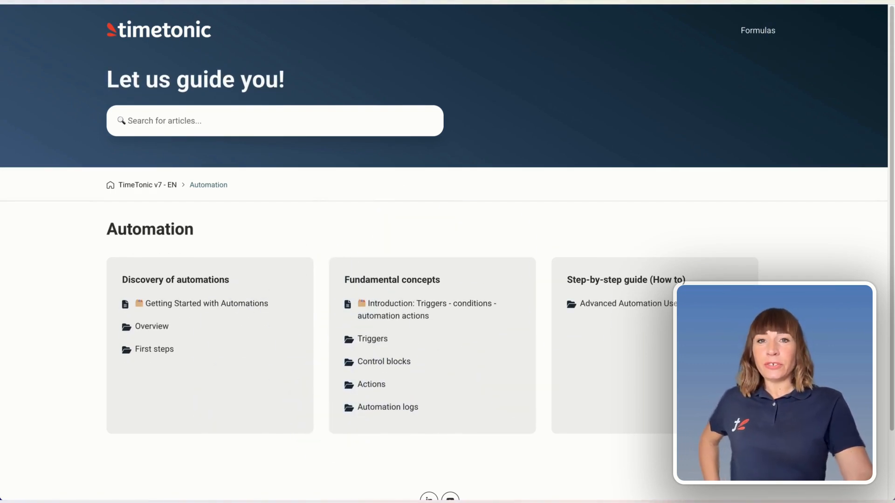
{"action": "left_click", "coordinate": [158, 1]}
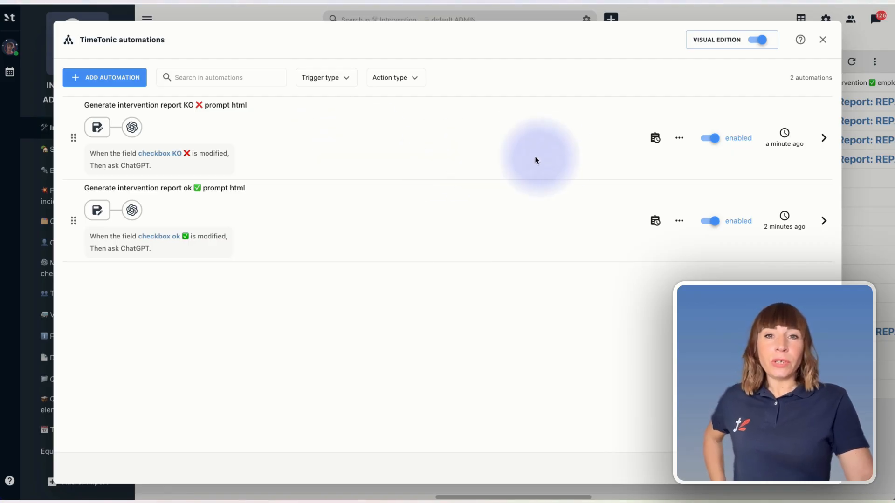
{"action": "left_click", "coordinate": [824, 138]}
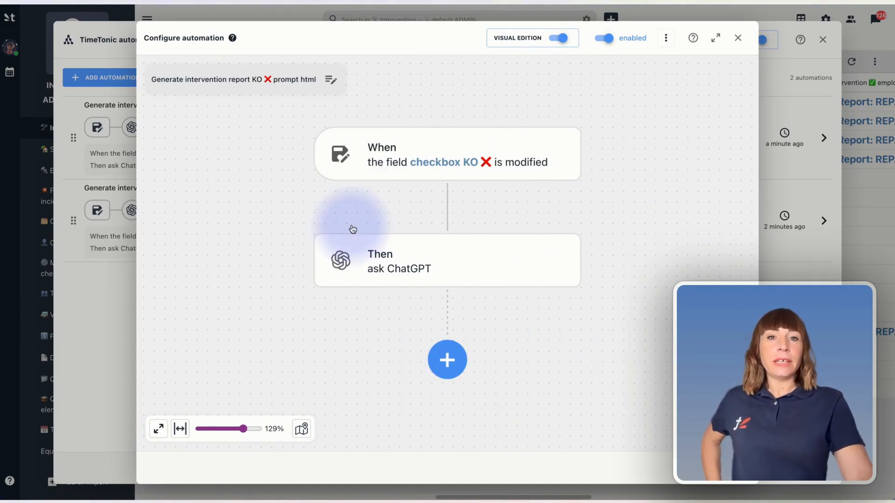
{"action": "key", "text": "Escape"}
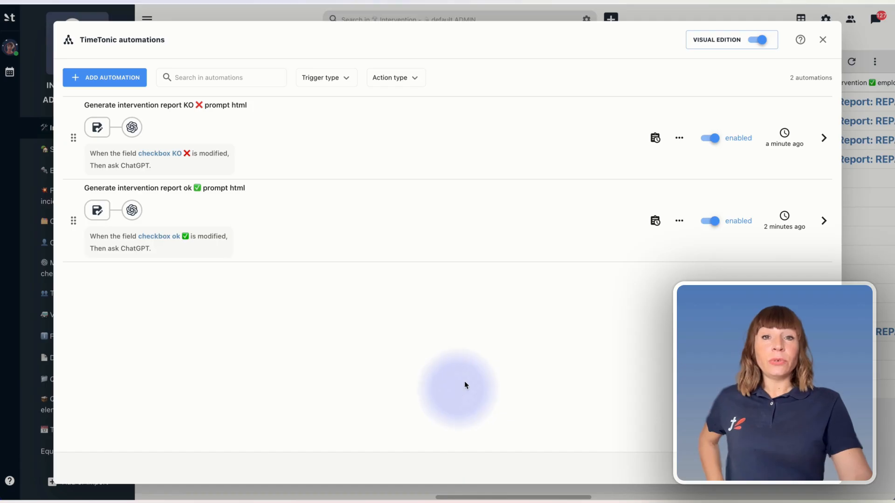
{"action": "left_click", "coordinate": [100, 77]}
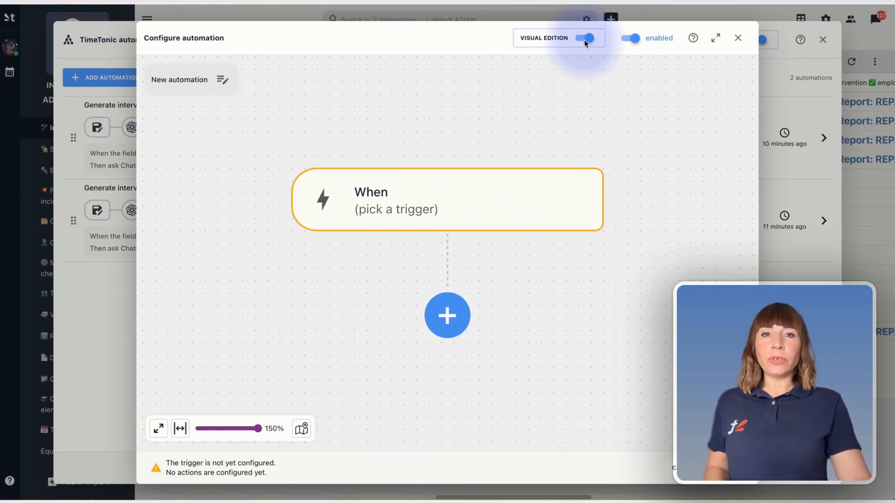
{"action": "left_click", "coordinate": [586, 38]}
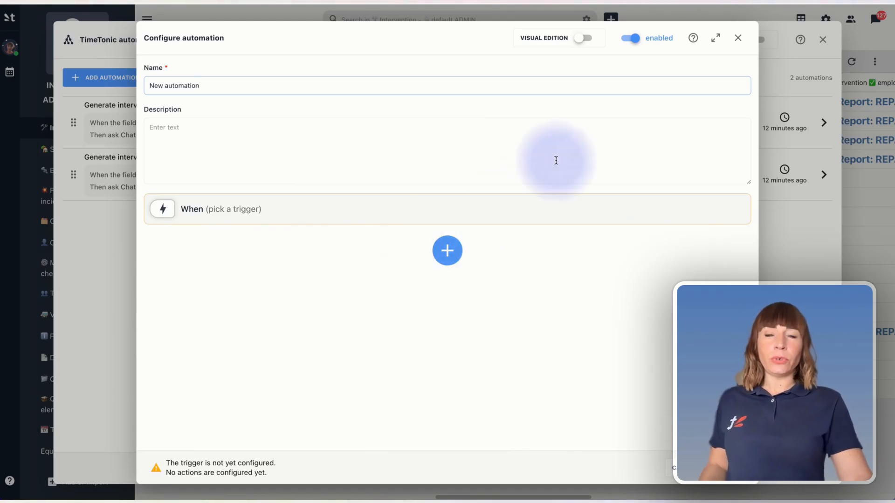
{"action": "left_click", "coordinate": [586, 38]}
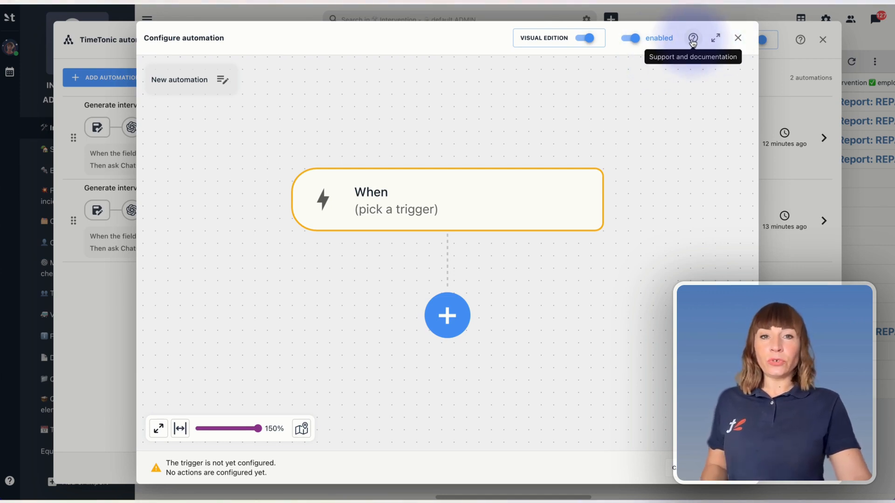
{"action": "left_click", "coordinate": [715, 38]}
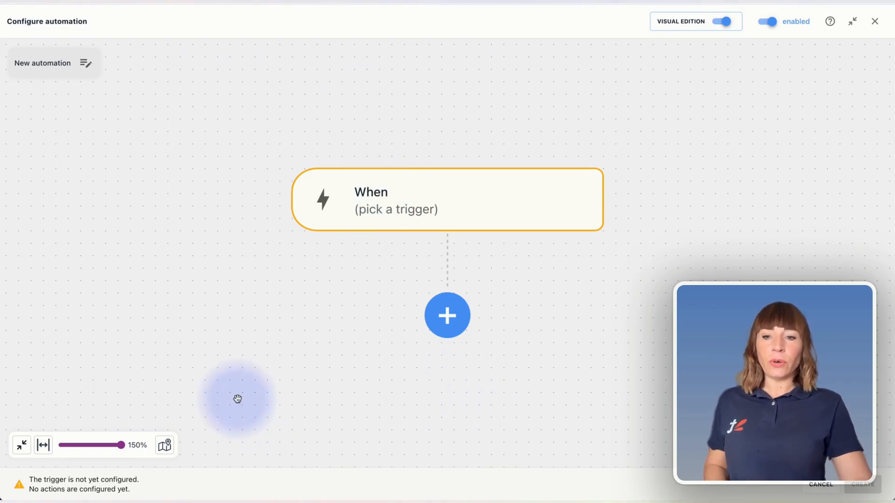
{"action": "left_click", "coordinate": [874, 21]}
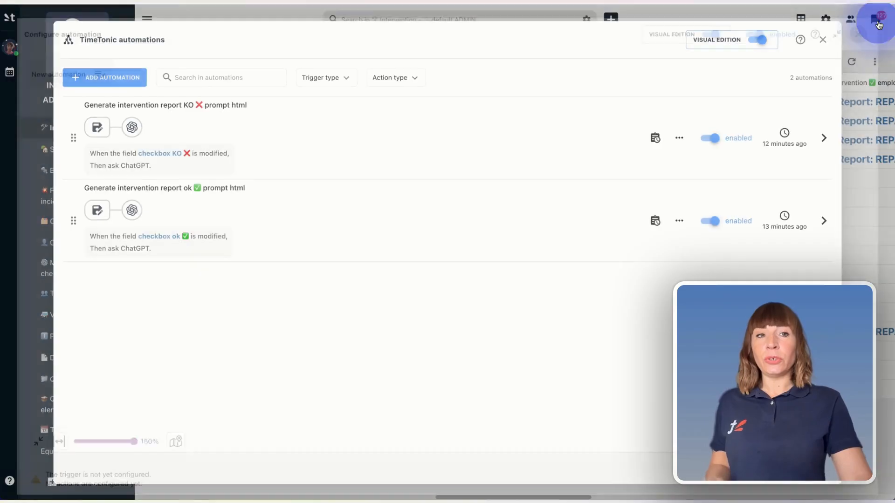
Step: Create an automation, keeping the name New automation, with modification of the Status field as its trigger
{"action": "left_click", "coordinate": [105, 78]}
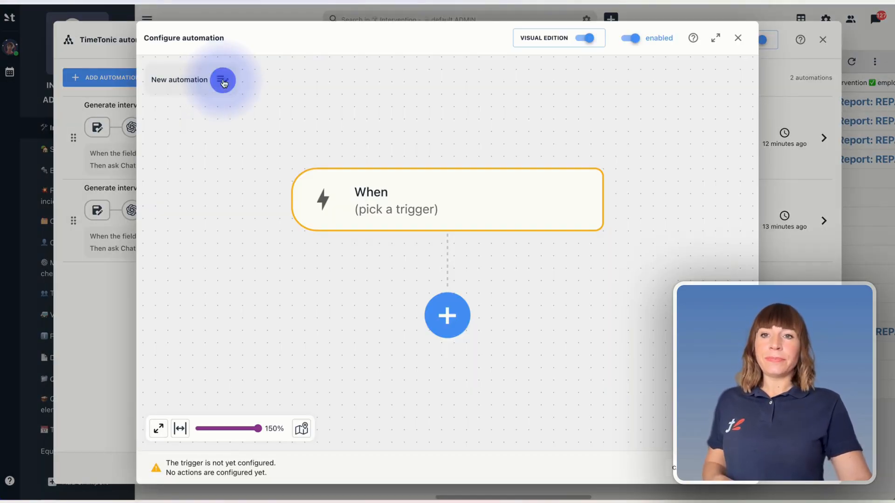
{"action": "left_click", "coordinate": [223, 79]}
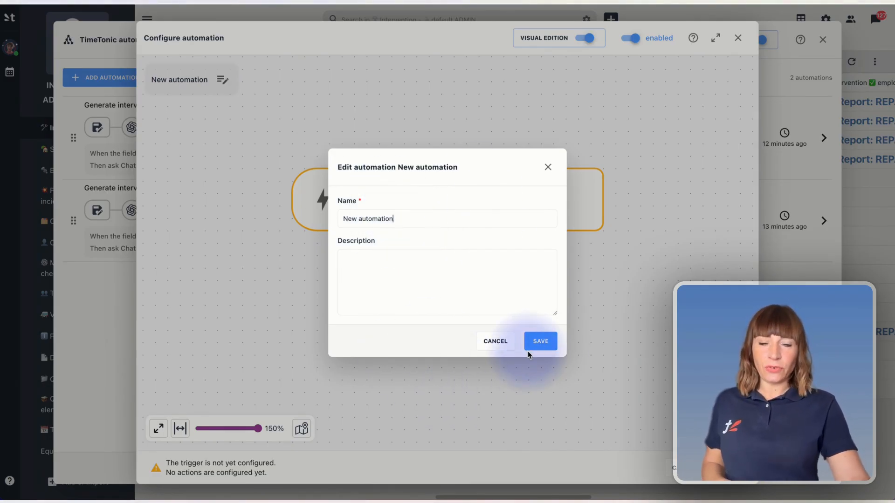
{"action": "left_click", "coordinate": [541, 342]}
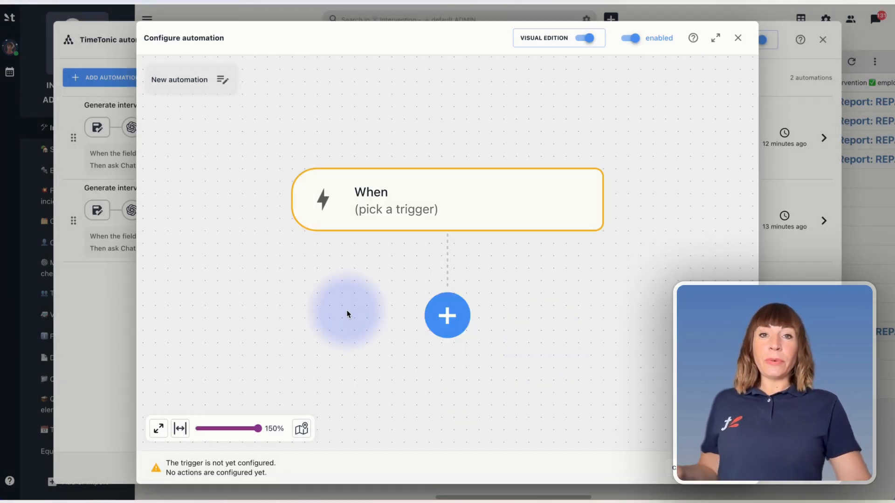
{"action": "left_click", "coordinate": [480, 200]}
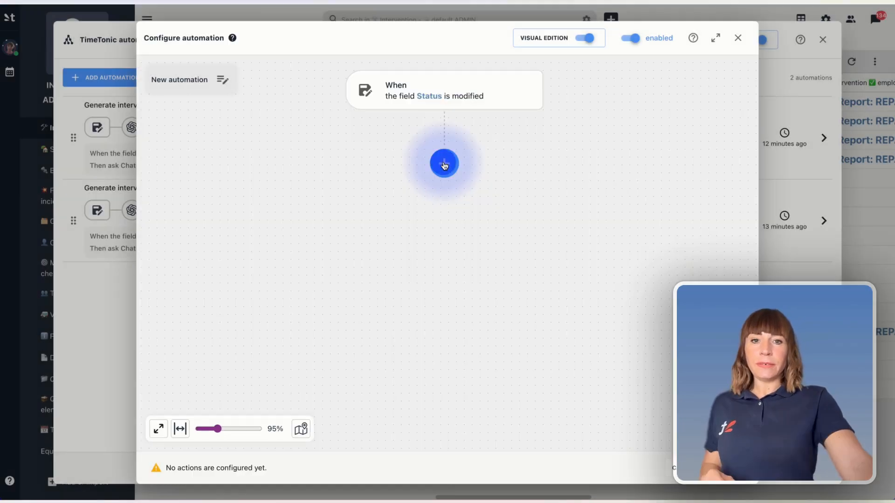
Step: Add a conditions block for Status is any of 4. Completed, with an action writing "test" into the Comments field
{"action": "left_click", "coordinate": [443, 161]}
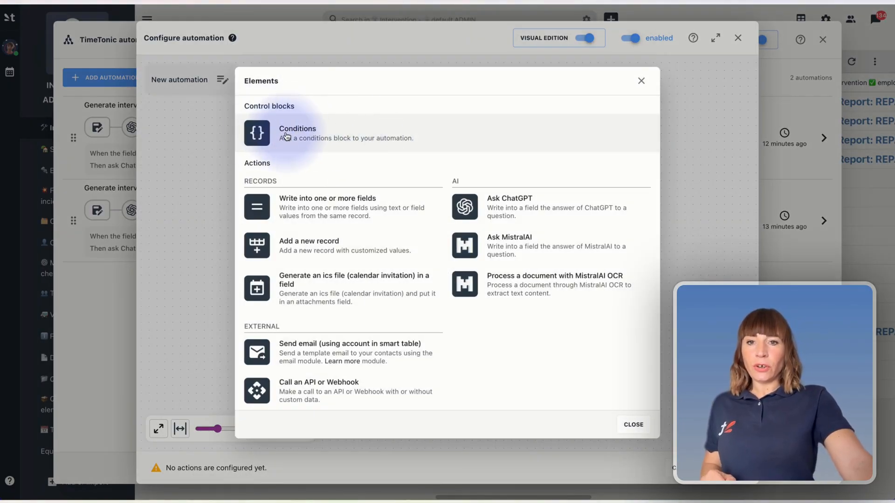
{"action": "left_click", "coordinate": [277, 134]}
{"action": "left_click", "coordinate": [434, 263]}
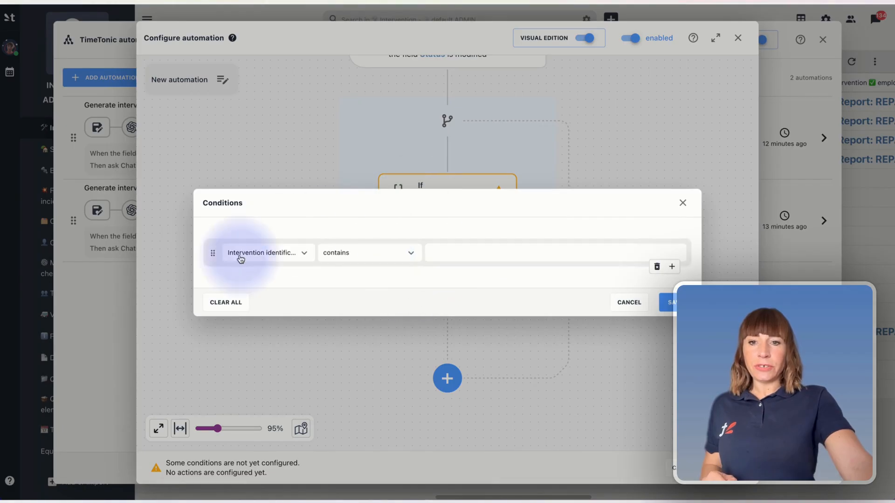
{"action": "left_click", "coordinate": [259, 254]}
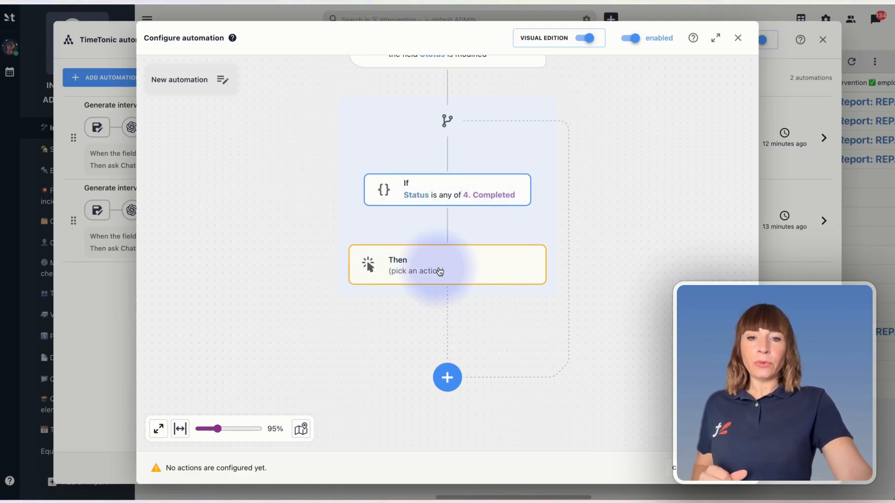
{"action": "left_click", "coordinate": [479, 266]}
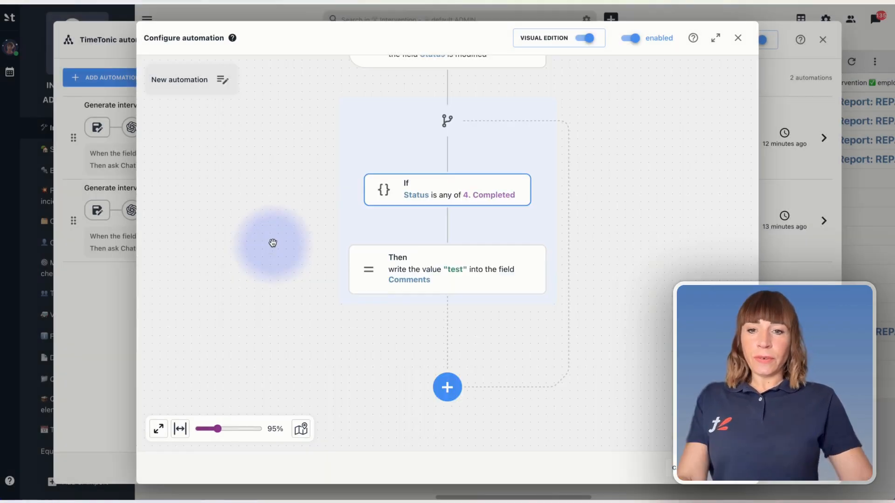
Step: Examine the whole automation flow in full screen, using the zoom and the minimap
{"action": "mouse_move", "coordinate": [273, 241]}
{"action": "left_mouse_down"}
{"action": "mouse_move", "coordinate": [280, 280]}
{"action": "mouse_move", "coordinate": [260, 279]}
{"action": "mouse_move", "coordinate": [267, 251]}
{"action": "left_mouse_up"}
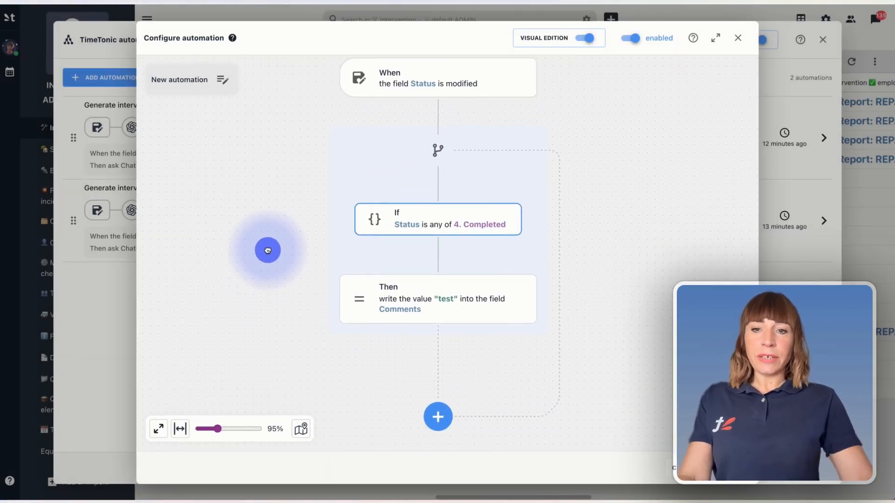
{"action": "left_click", "coordinate": [715, 38]}
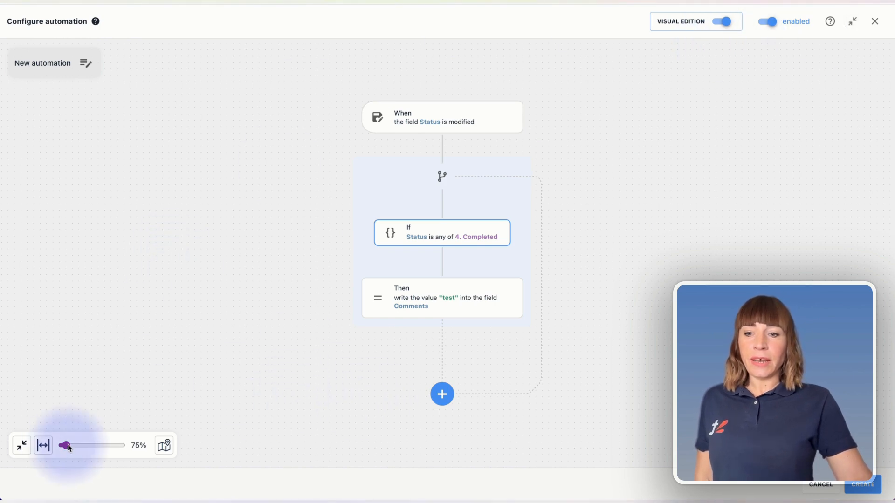
{"action": "left_click", "coordinate": [165, 447]}
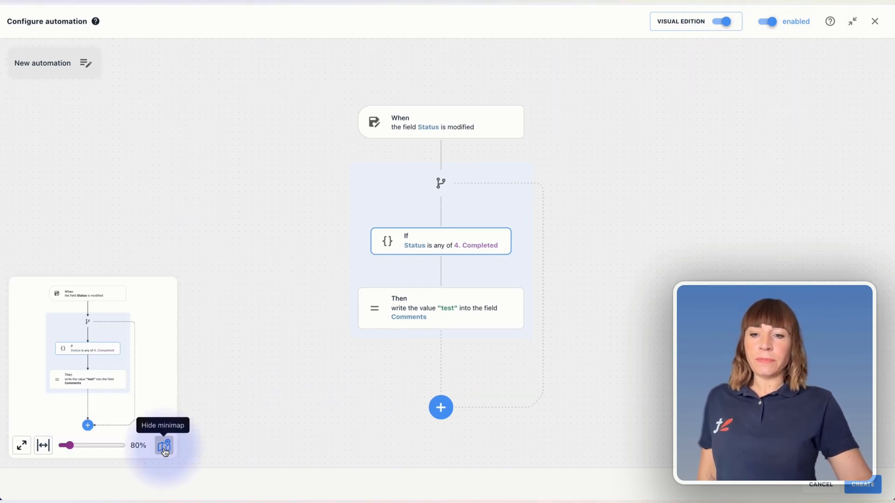
{"action": "left_click_drag", "start_coordinate": [100, 369], "coordinate": [39, 297]}
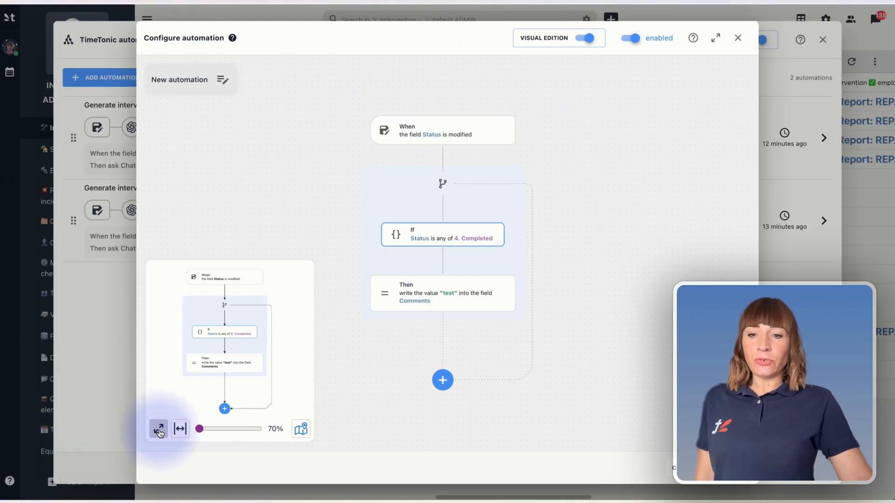
Step: Show the automation flow in full screen without the minimap and view the options offered for its action and trigger blocks
{"action": "left_click", "coordinate": [159, 432]}
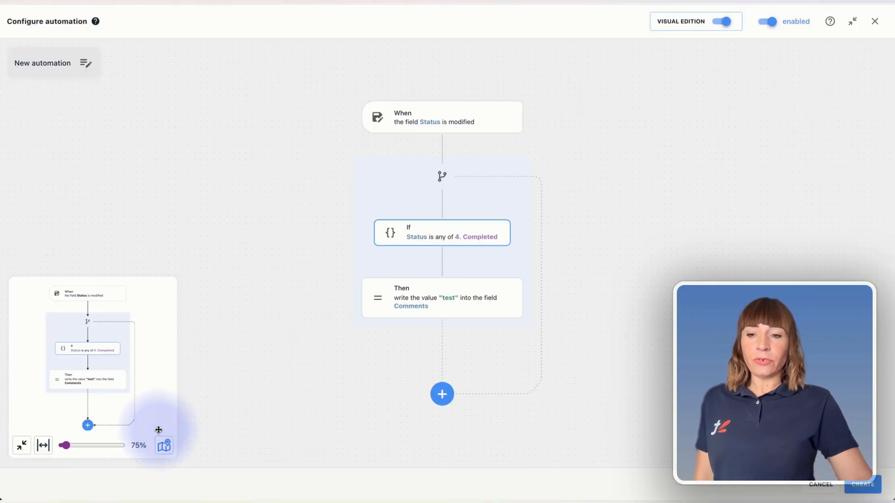
{"action": "left_click", "coordinate": [44, 446]}
{"action": "left_click", "coordinate": [44, 446]}
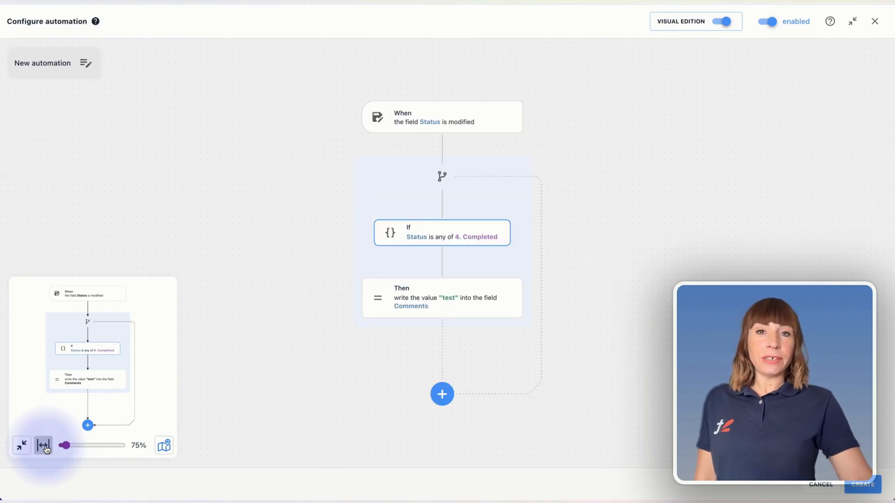
{"action": "left_click", "coordinate": [164, 445]}
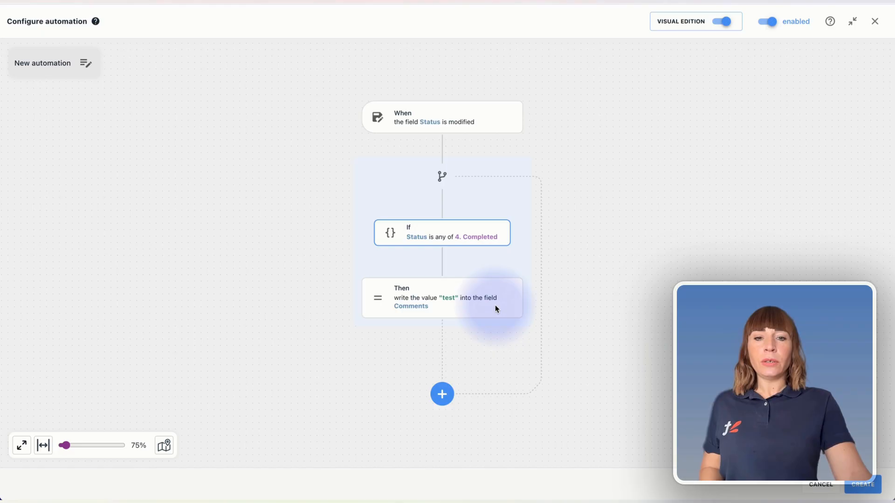
{"action": "left_click", "coordinate": [516, 304]}
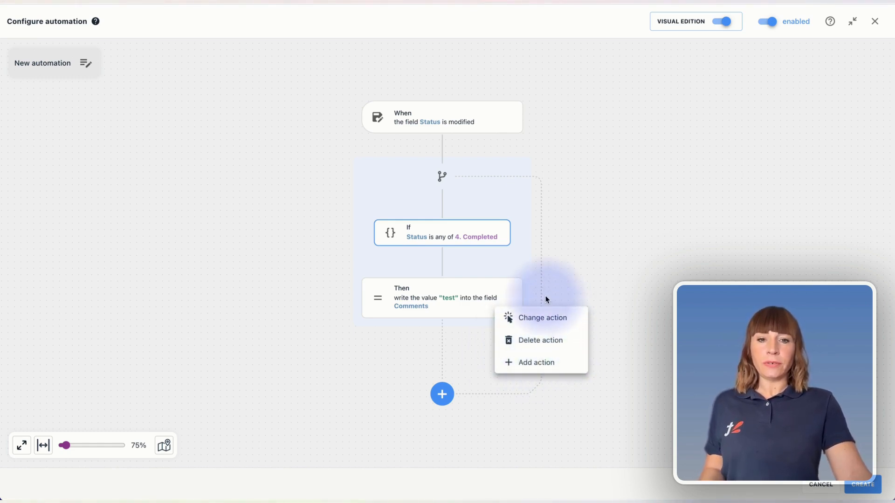
{"action": "right_click", "coordinate": [501, 121]}
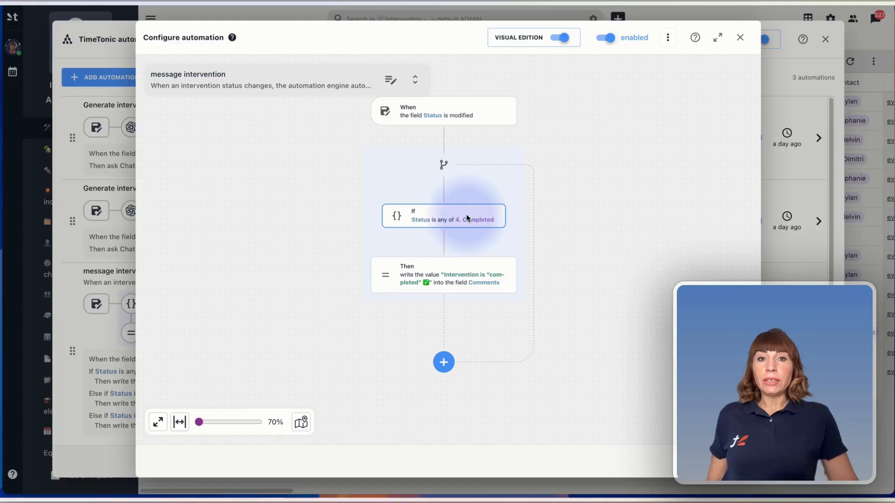
Step: Add a conditional branch to the Status is any of 4. Completed block in the message intervention automation
{"action": "right_click", "coordinate": [456, 214]}
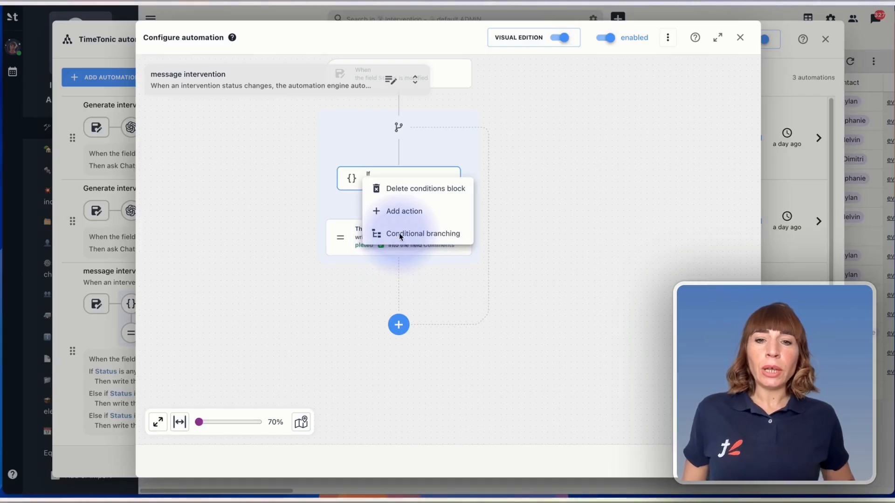
{"action": "left_click", "coordinate": [395, 234]}
{"action": "left_click_drag", "start_coordinate": [446, 229], "coordinate": [447, 237]}
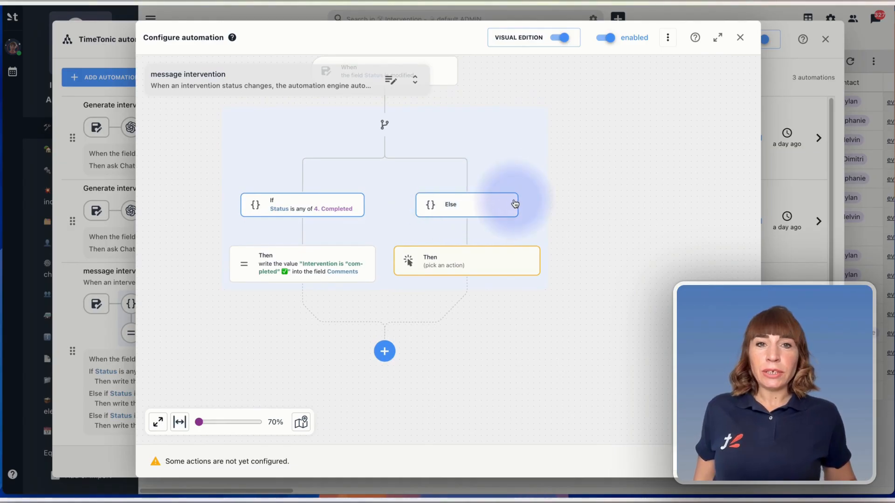
Step: Set the Else branch's condition to Status is any of 4. Completed
{"action": "left_click", "coordinate": [464, 208]}
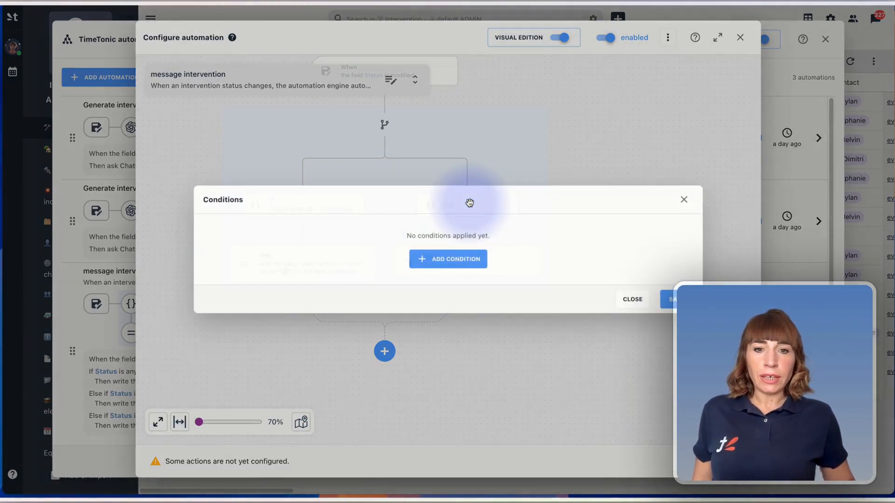
{"action": "left_click", "coordinate": [451, 259]}
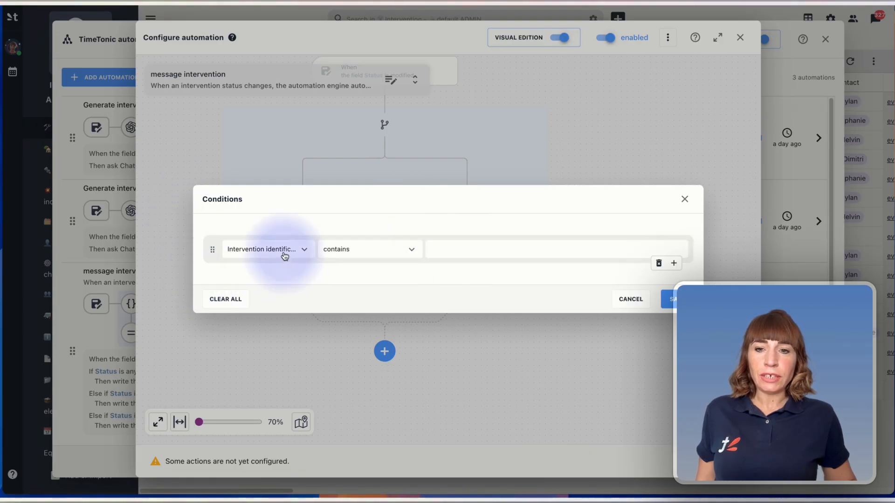
{"action": "left_click", "coordinate": [301, 250]}
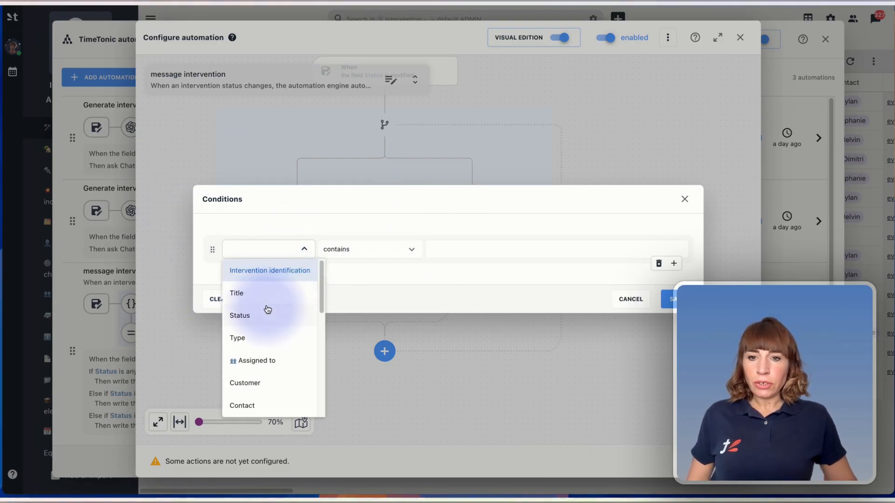
{"action": "left_click", "coordinate": [239, 313]}
{"action": "left_click", "coordinate": [382, 255]}
{"action": "left_click", "coordinate": [370, 271]}
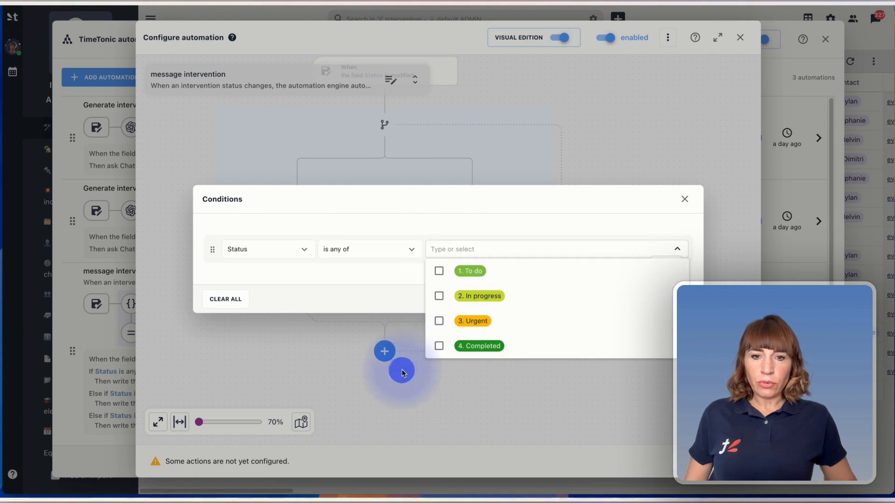
{"action": "left_click", "coordinate": [439, 346]}
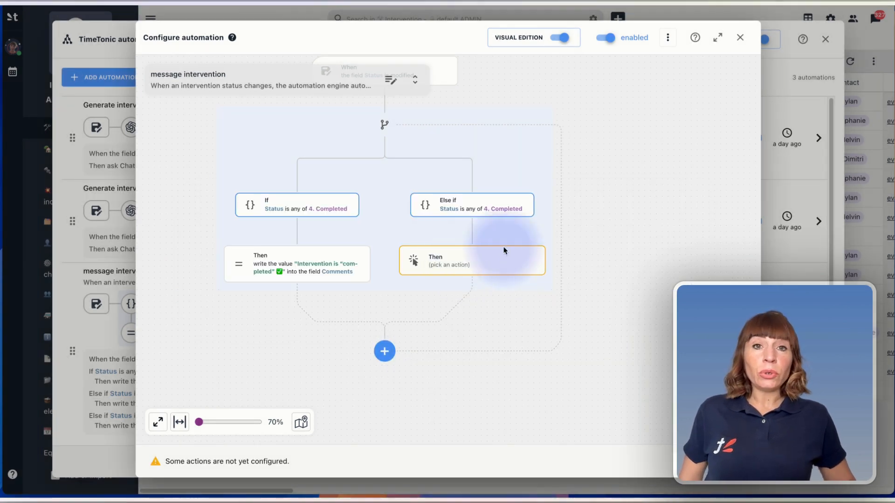
Step: Add a Write into one or more fields action to the Else if branch, writing "Intervention is completed ✅" into Comments
{"action": "left_click", "coordinate": [471, 264]}
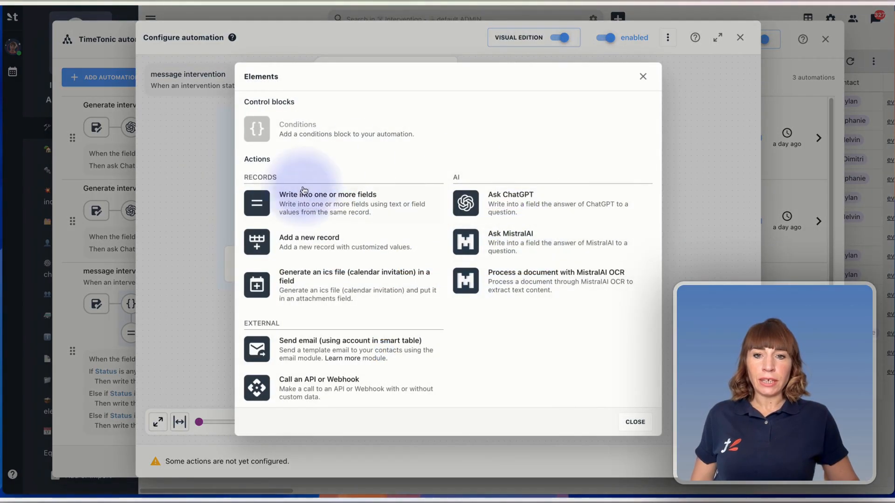
{"action": "left_click", "coordinate": [305, 194]}
{"action": "left_click", "coordinate": [324, 266]}
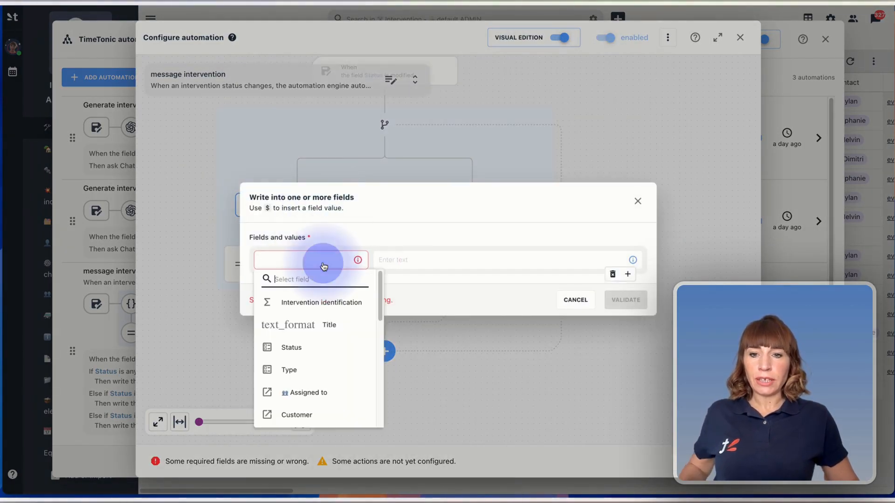
{"action": "type", "text": "cm"}
{"action": "key", "text": "BackSpace"}
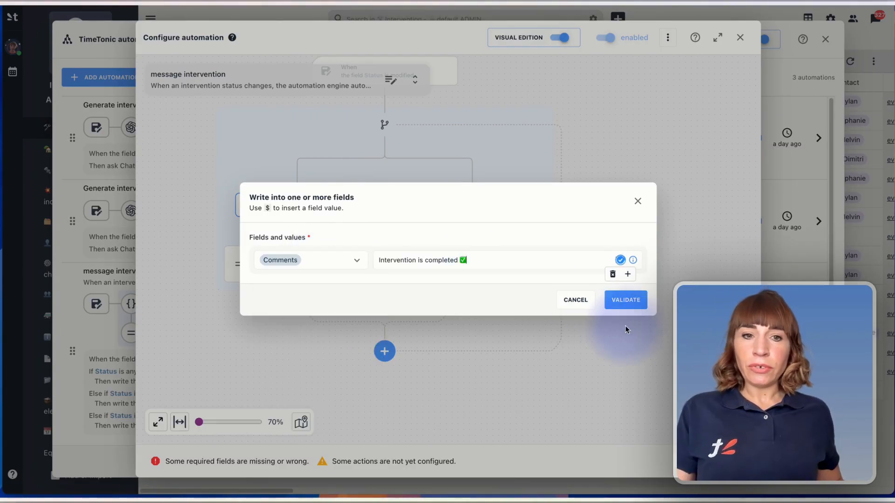
{"action": "left_click", "coordinate": [625, 300]}
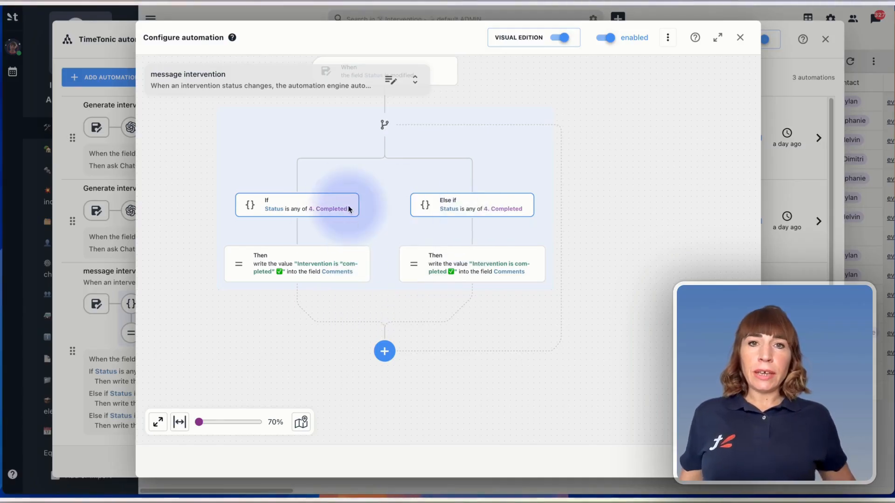
Step: Add another conditional branch from the If block and open the unconfigured action under the Status is any of 3. Urgent branch
{"action": "left_click", "coordinate": [297, 205]}
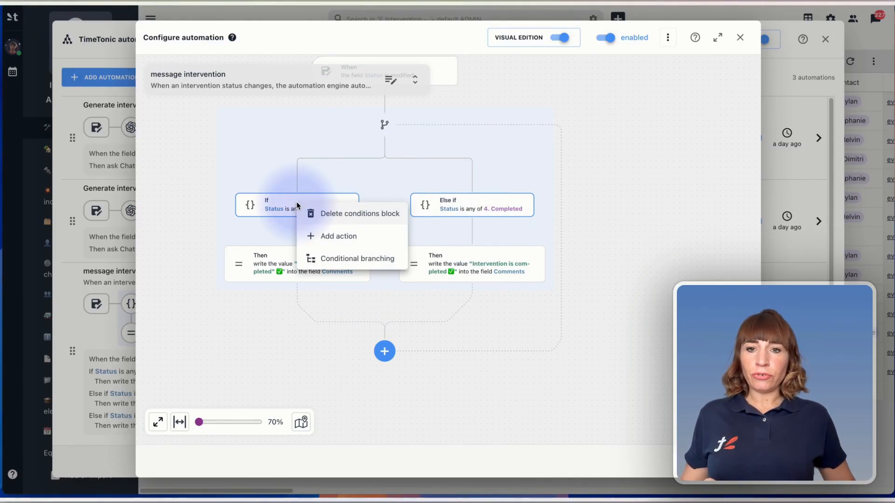
{"action": "left_click", "coordinate": [331, 261]}
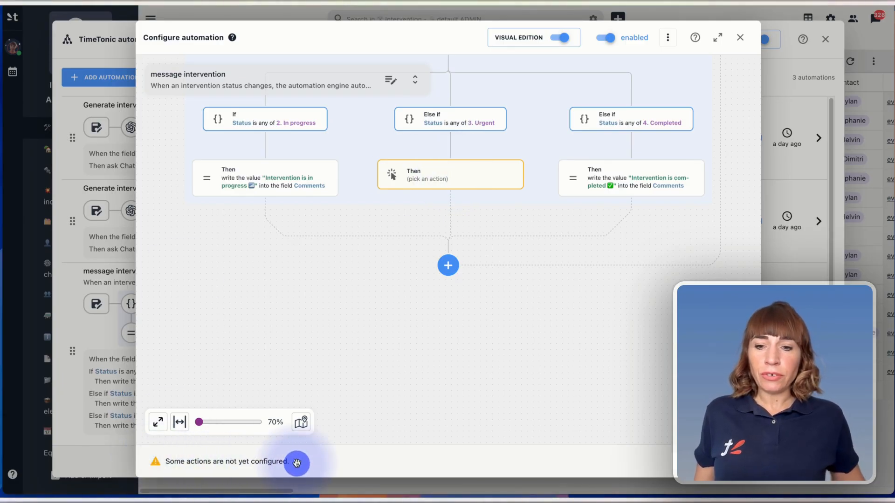
{"action": "left_click", "coordinate": [448, 173]}
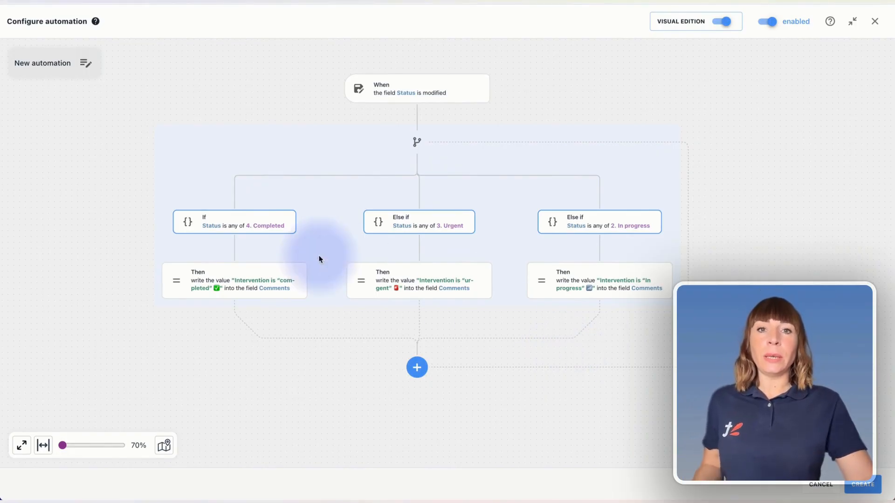
Step: Name the automation "message intervention", describe that an intervention status change automatically adds a message in the Comment field, and create it
{"action": "left_click", "coordinate": [84, 64]}
{"action": "type", "text": "message"}
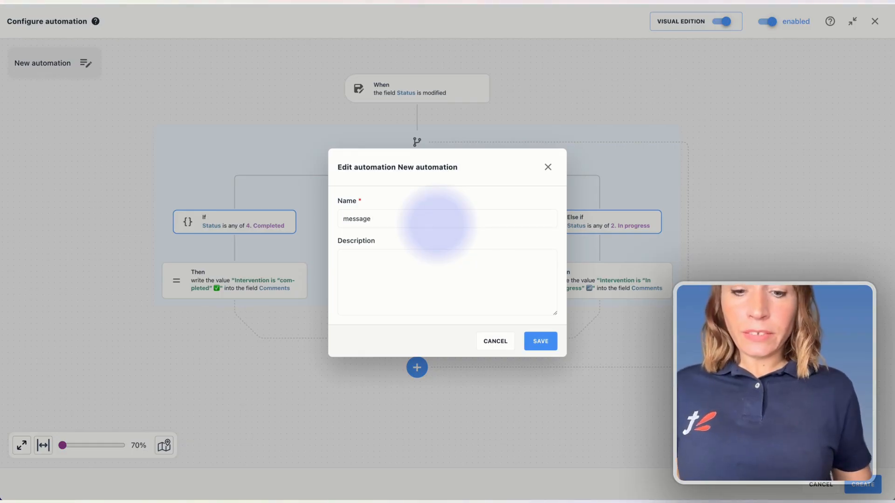
{"action": "type", "text": " intervention"}
{"action": "left_click", "coordinate": [442, 270]}
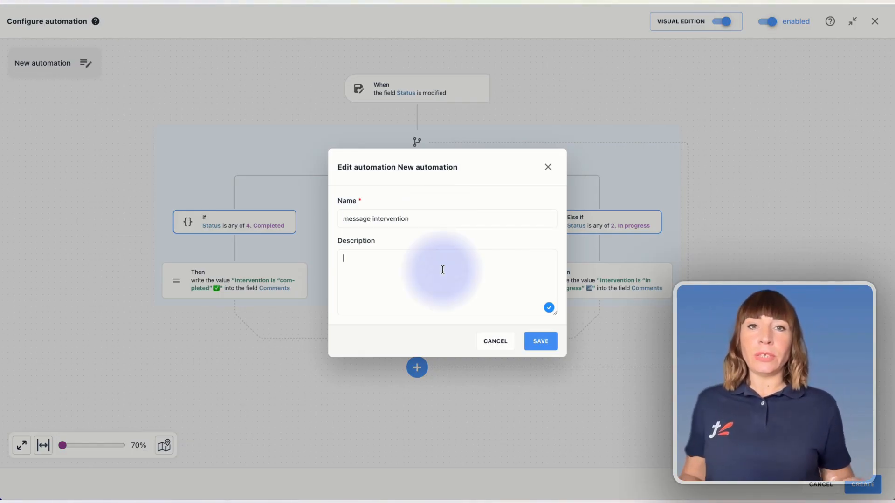
{"action": "type", "text": "When an intervention status changes, the automation engine automatically adds a message in the Comment field:"}
{"action": "left_click", "coordinate": [540, 341]}
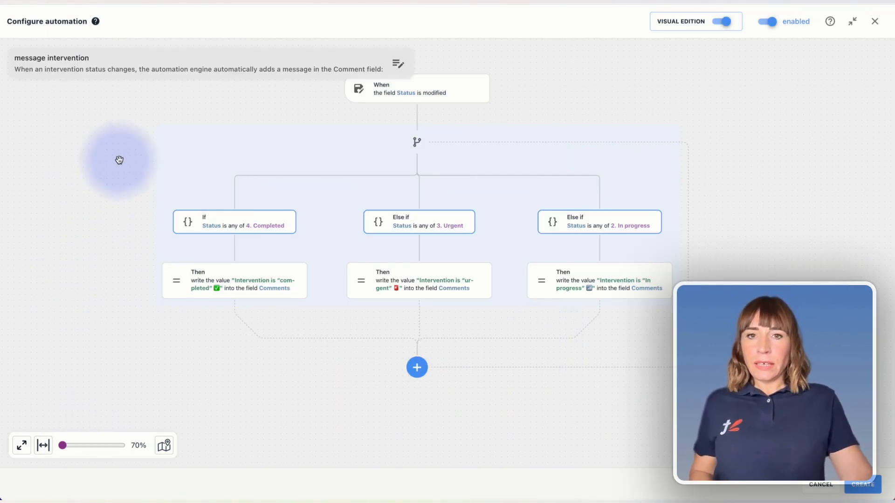
{"action": "left_click", "coordinate": [868, 486]}
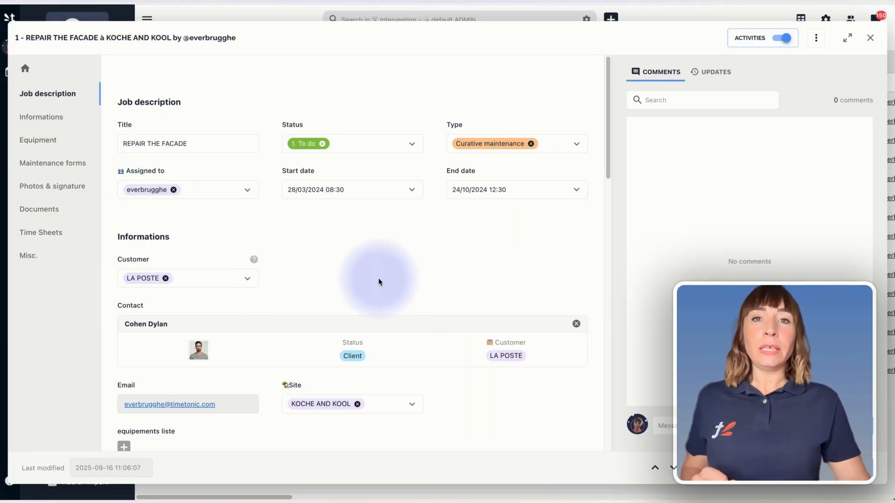
Step: Test the automation on the REPAIR THE FACADE record by changing its Status to 2. In progress, 3. Urgent and 4. Completed
{"action": "left_click", "coordinate": [408, 145]}
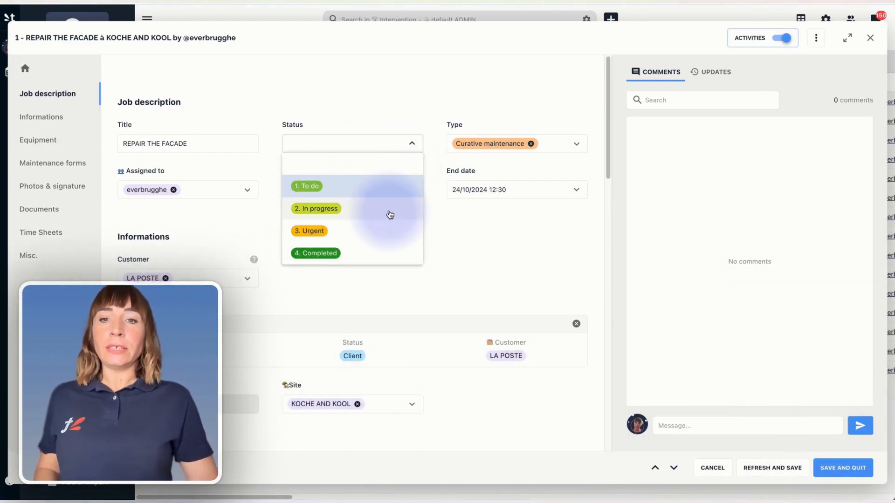
{"action": "left_click", "coordinate": [390, 215]}
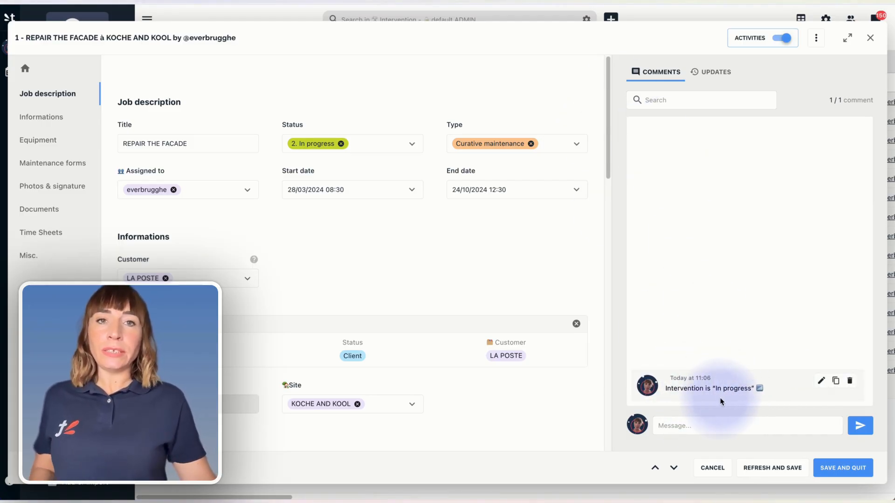
{"action": "left_click", "coordinate": [409, 146]}
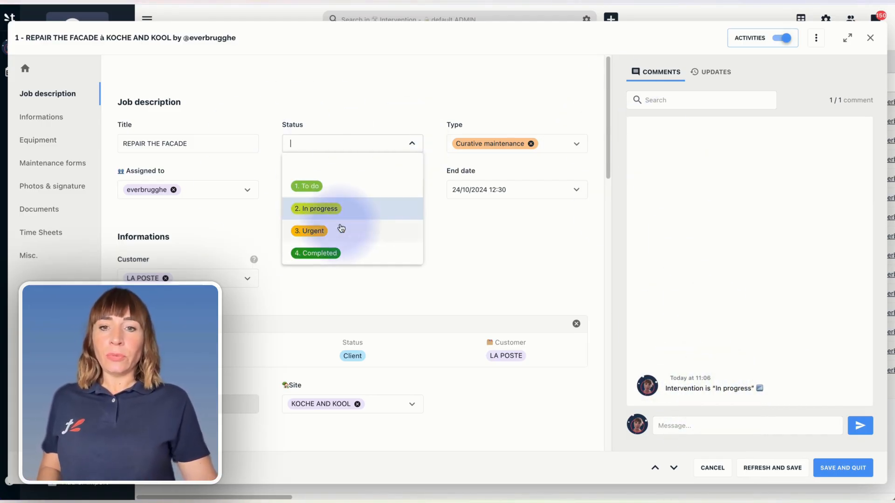
{"action": "left_click", "coordinate": [341, 228]}
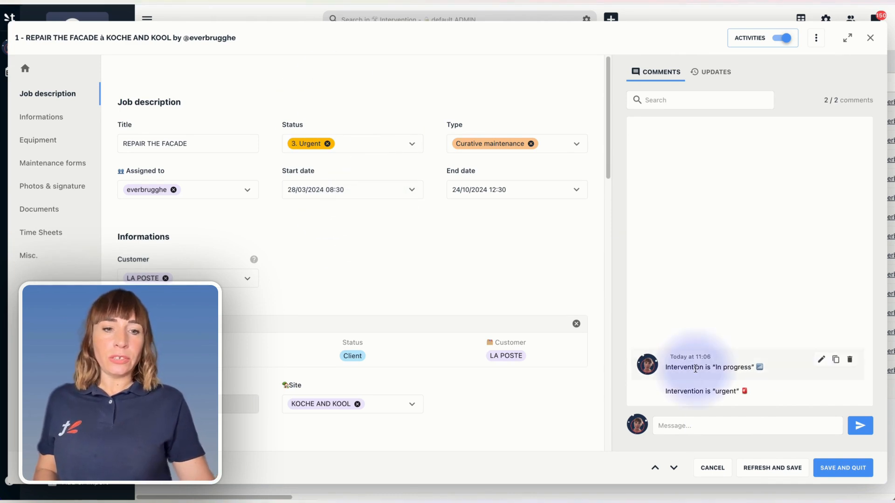
{"action": "left_click", "coordinate": [388, 146]}
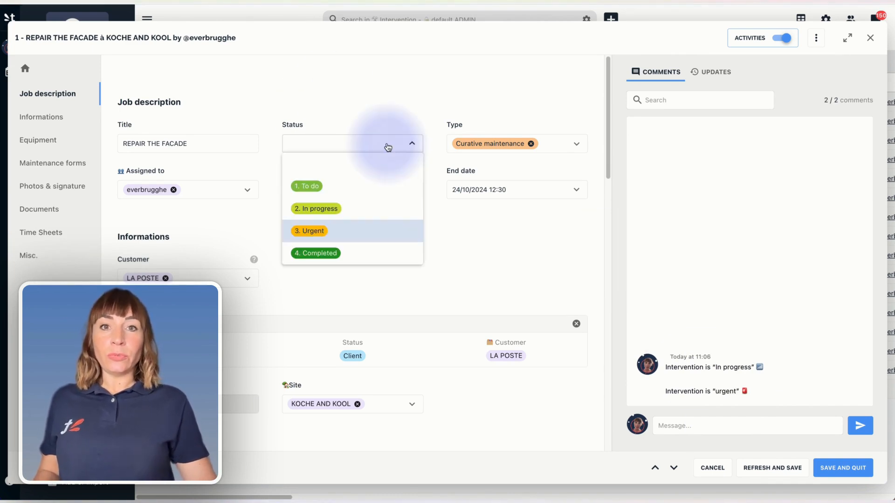
{"action": "left_click", "coordinate": [377, 258]}
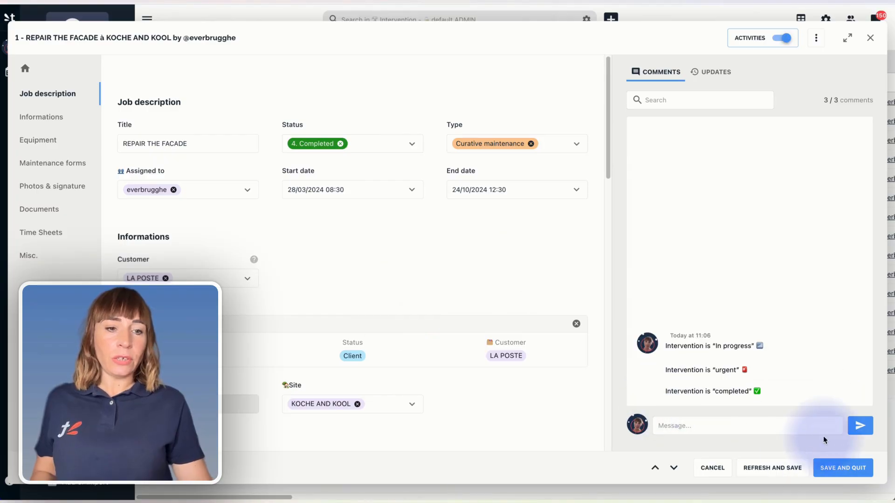